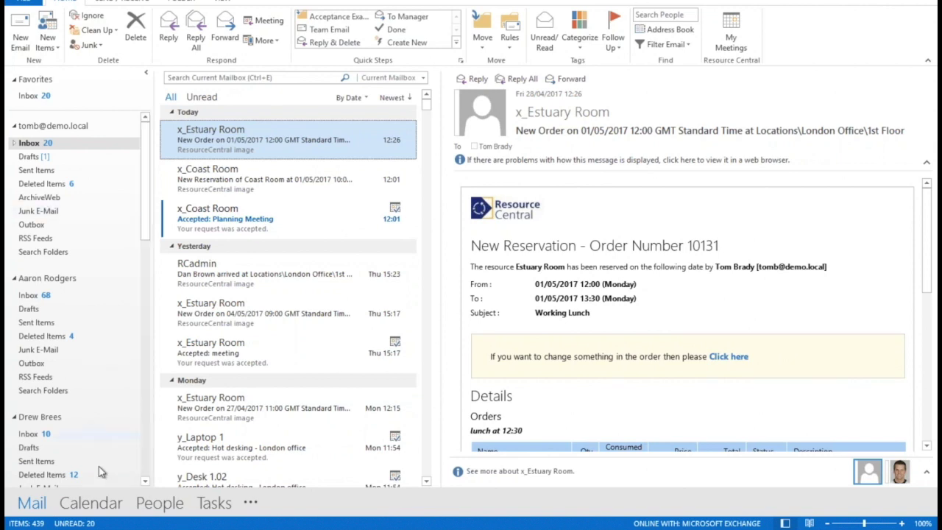
- Create an appointment on Monday 1 May 2017 from 12:00 to 13:30
click(105, 503)
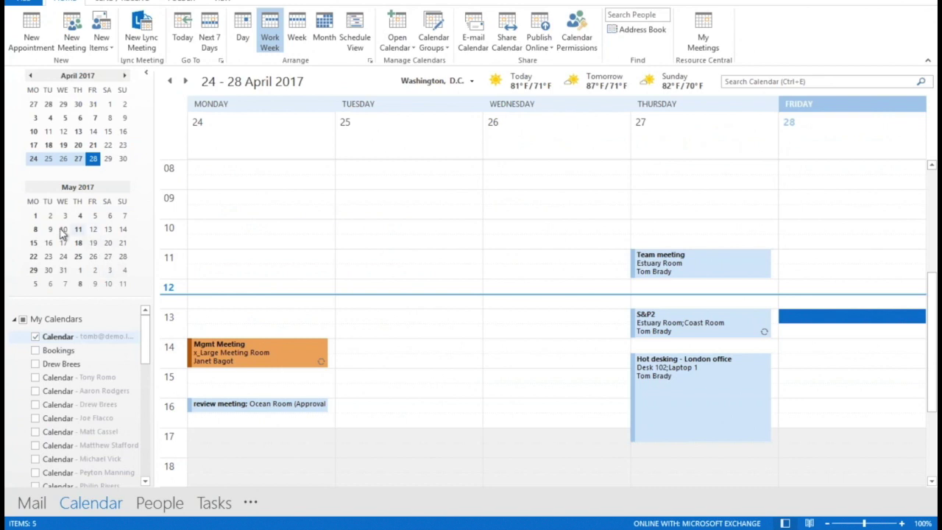
click(35, 216)
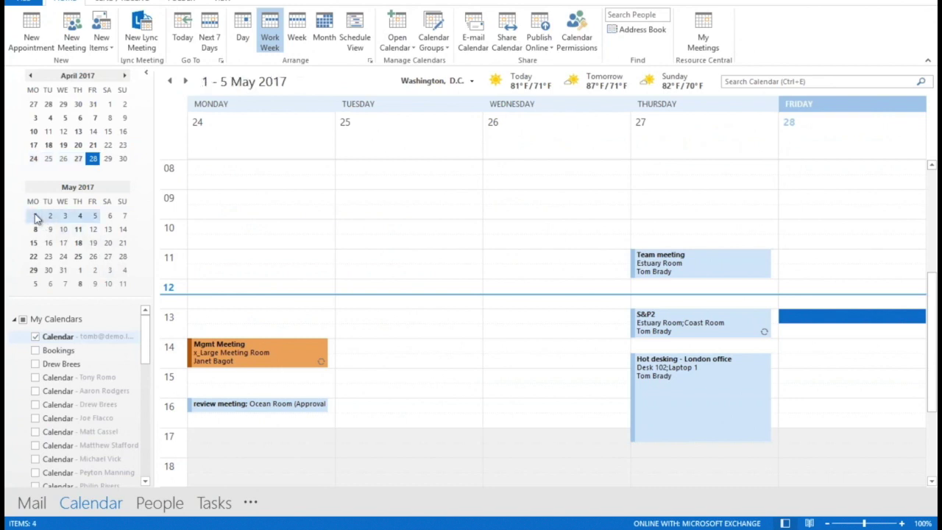
double_click(253, 289)
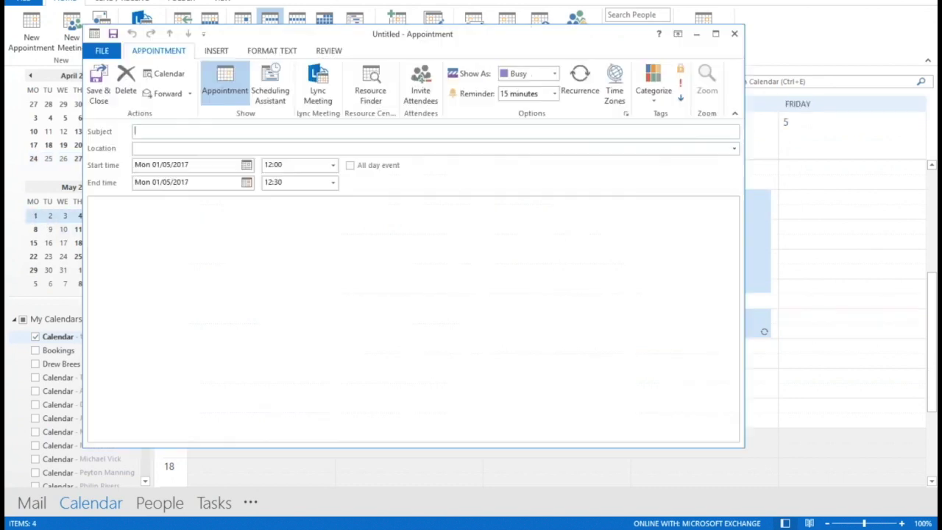
click(332, 186)
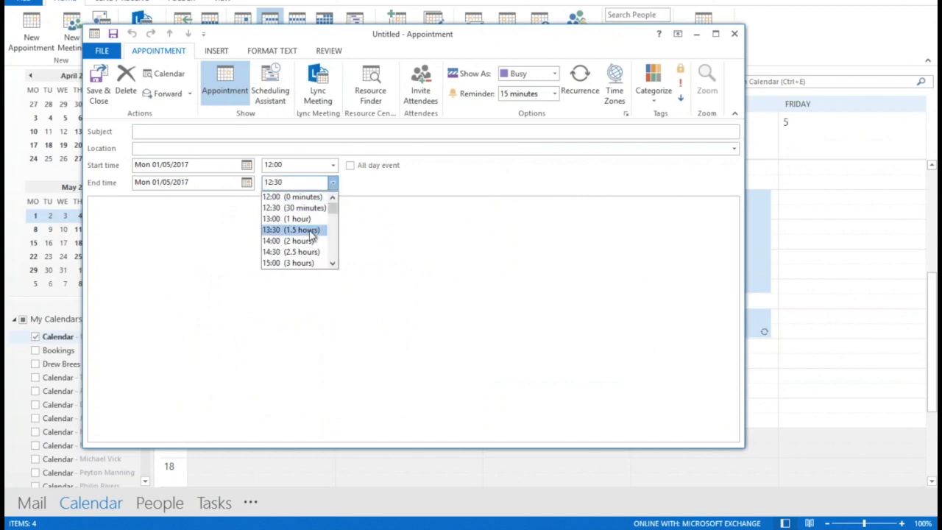
click(312, 228)
- Title it 'Working Lunch' and turn it into a meeting with invitees from the address list
click(166, 131)
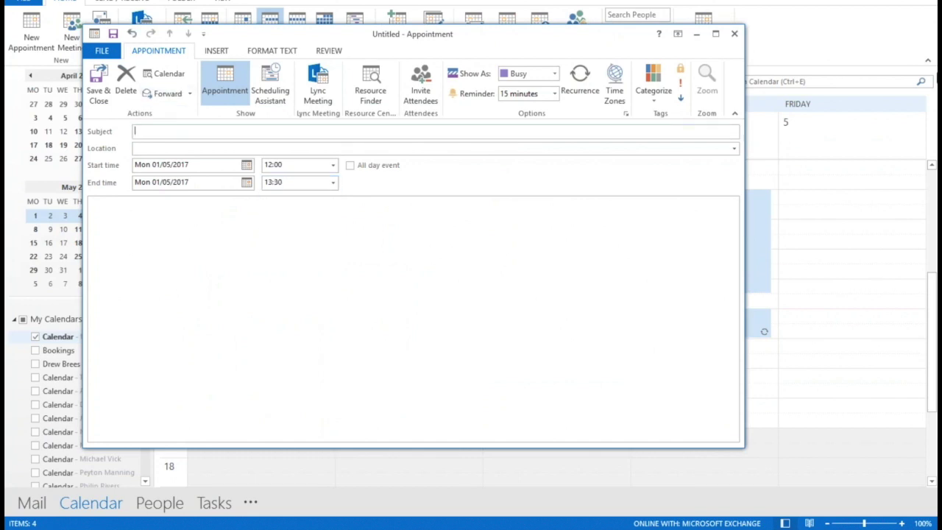
text(Working Lunch)
click(423, 88)
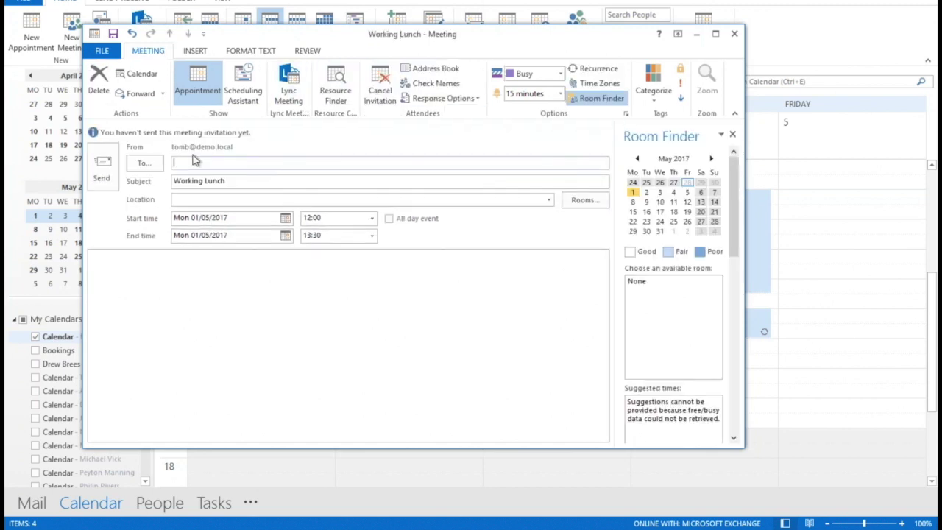
click(153, 168)
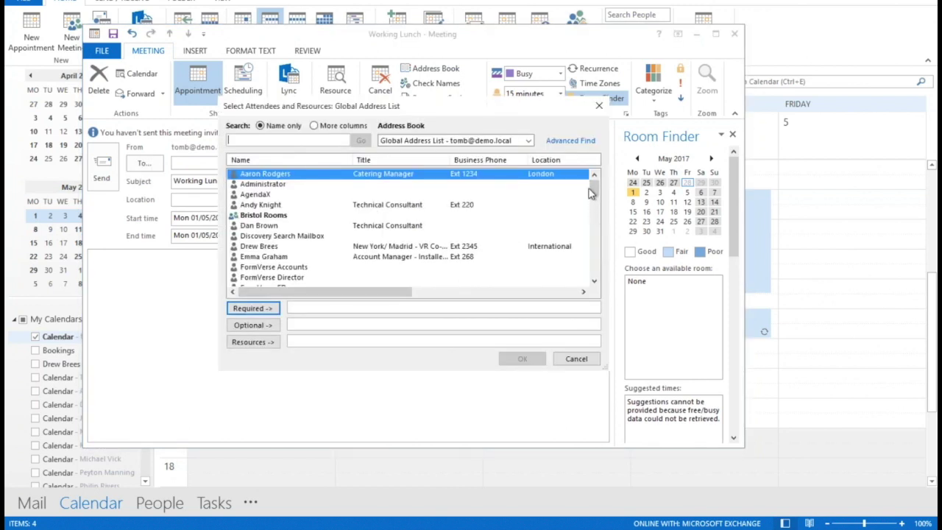
- Add two colleagues from the Global Address List as required attendees
click(594, 203)
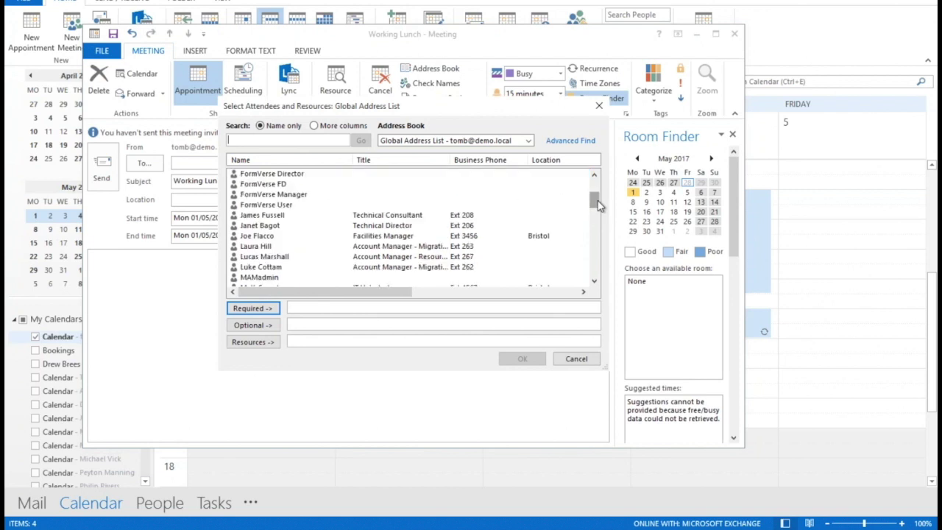
click(258, 215)
click(253, 307)
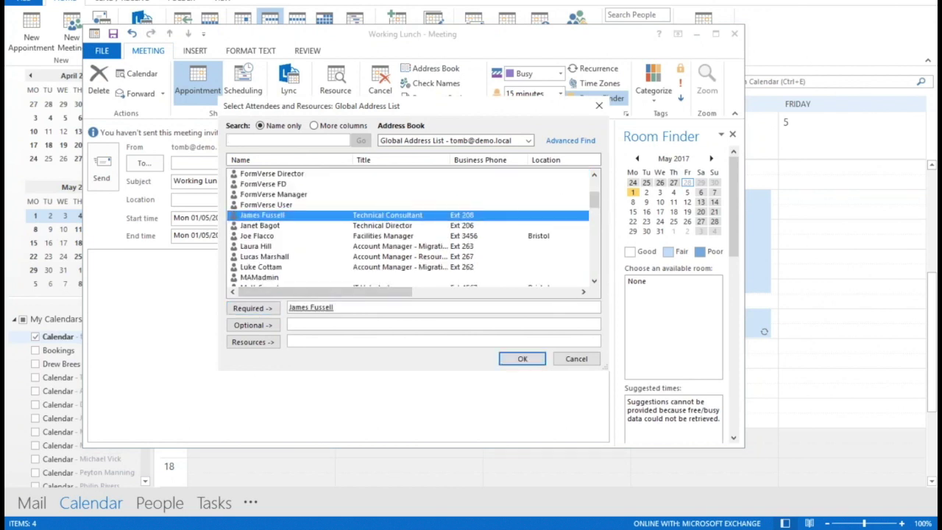
scroll(594, 280, down, 3)
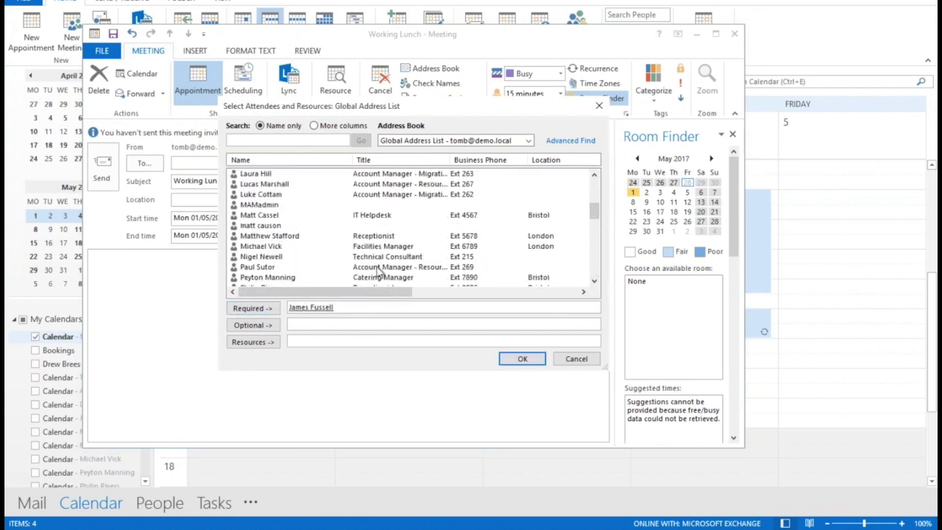
click(291, 257)
click(264, 307)
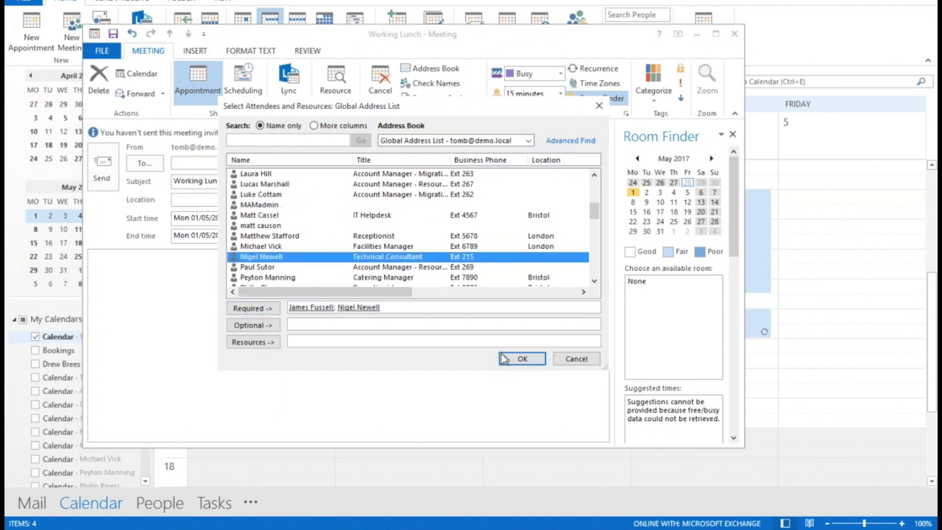
click(521, 358)
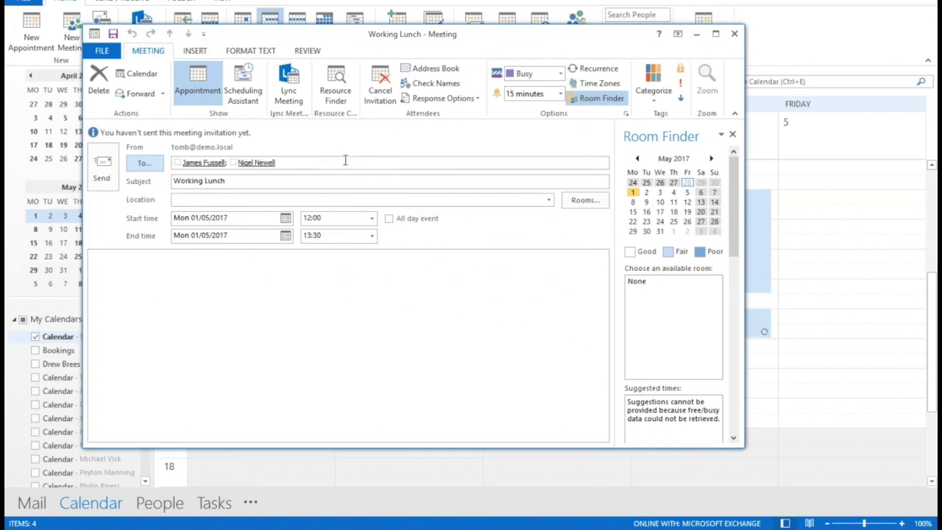
- Open Resource Finder and scroll the timeline to view room bookings around 12:00–13:30 on 1 May
click(335, 82)
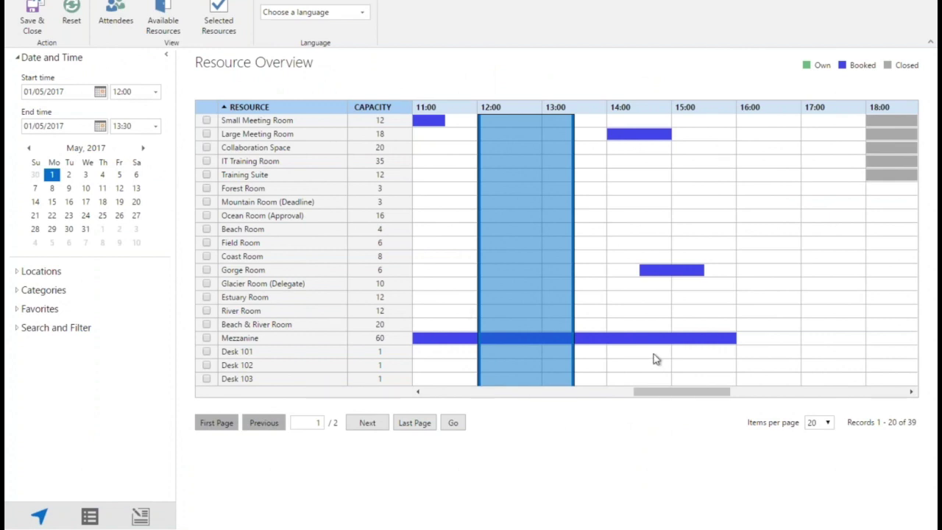
drag(665, 390, 639, 395)
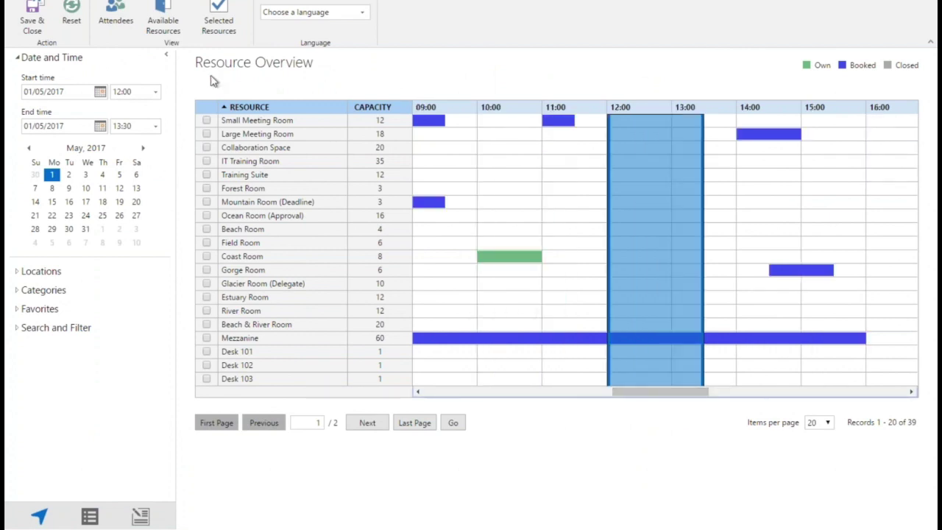
- Expand the Locations filter tree, collapse Categories, and show attendees' free/busy beneath the rooms
click(18, 272)
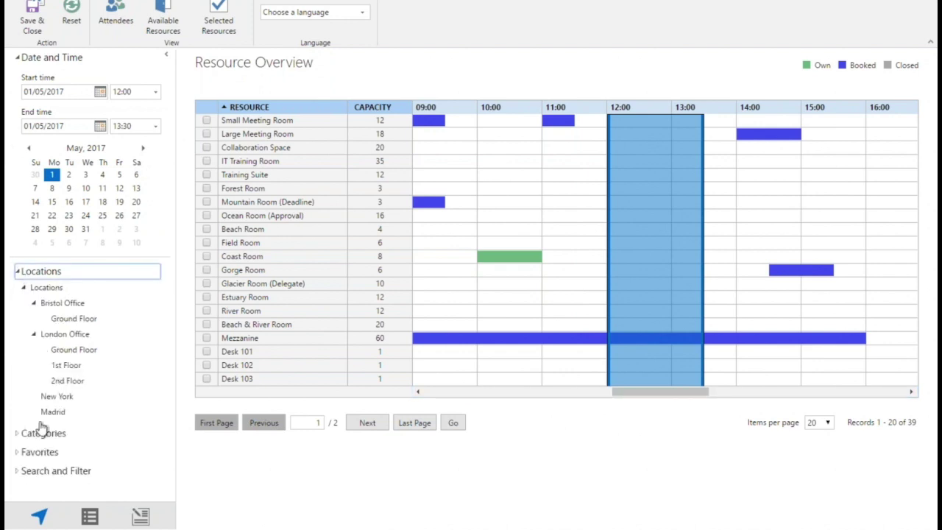
click(22, 436)
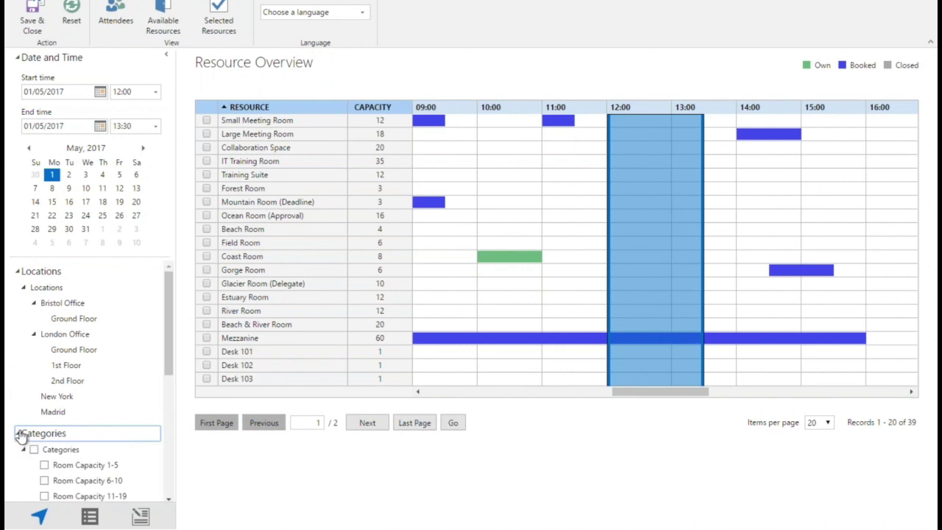
scroll(166, 324, down, 3)
drag(167, 335, 167, 371)
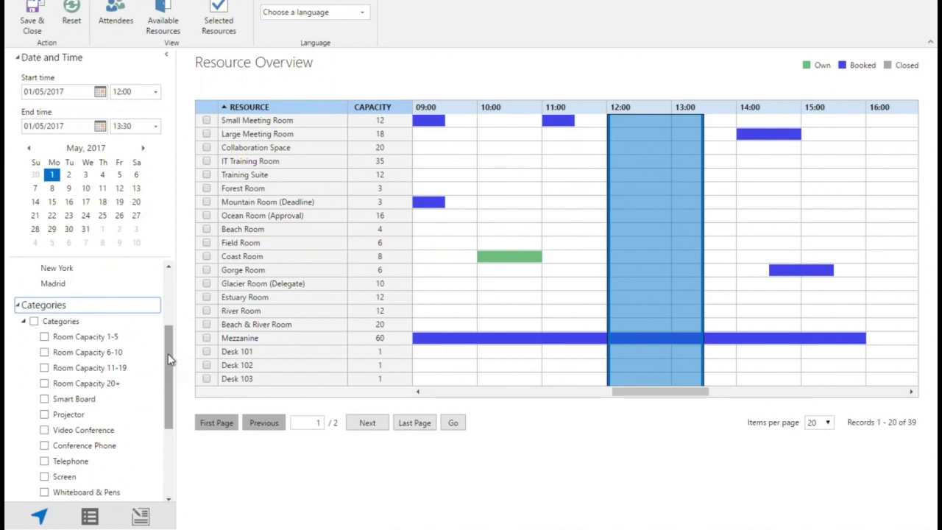
click(17, 305)
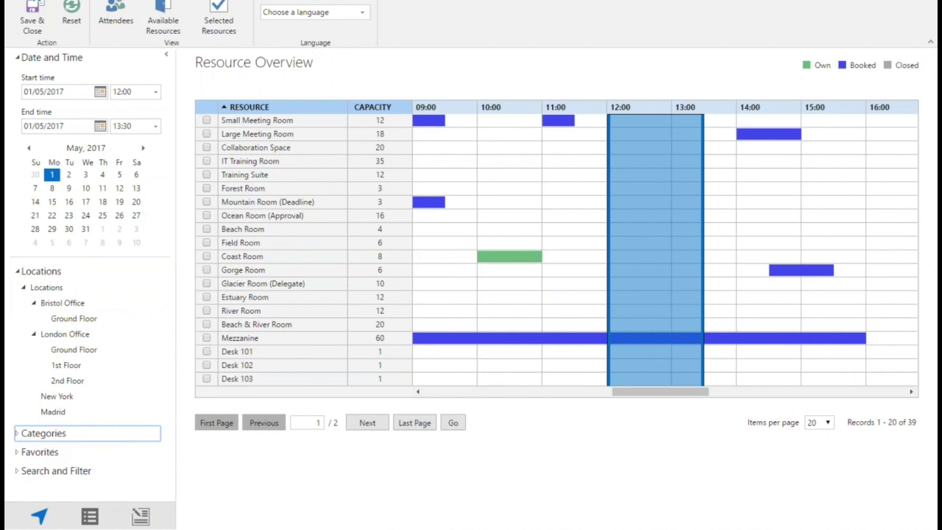
click(117, 12)
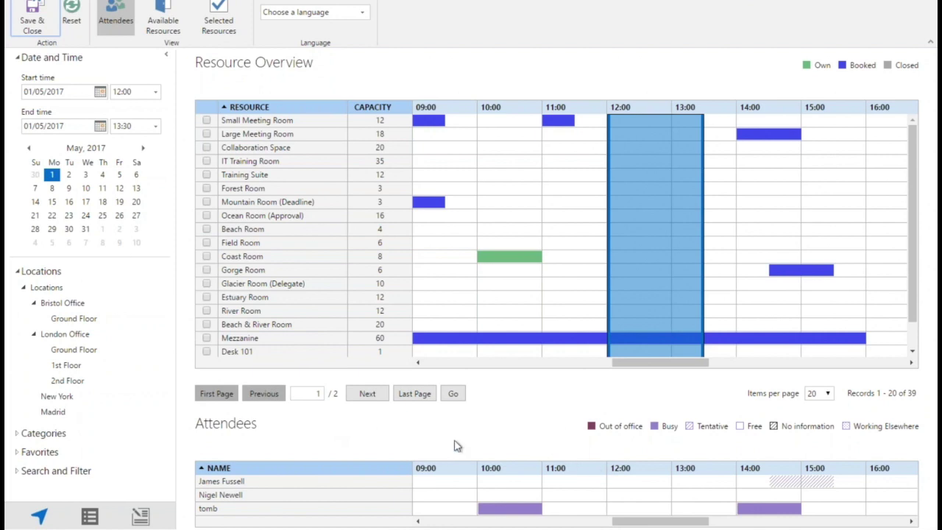
- Show the Large Meeting Room's details: capacity 18, Bristol Office Ground Floor, boardroom layout
mouse_move(280, 120)
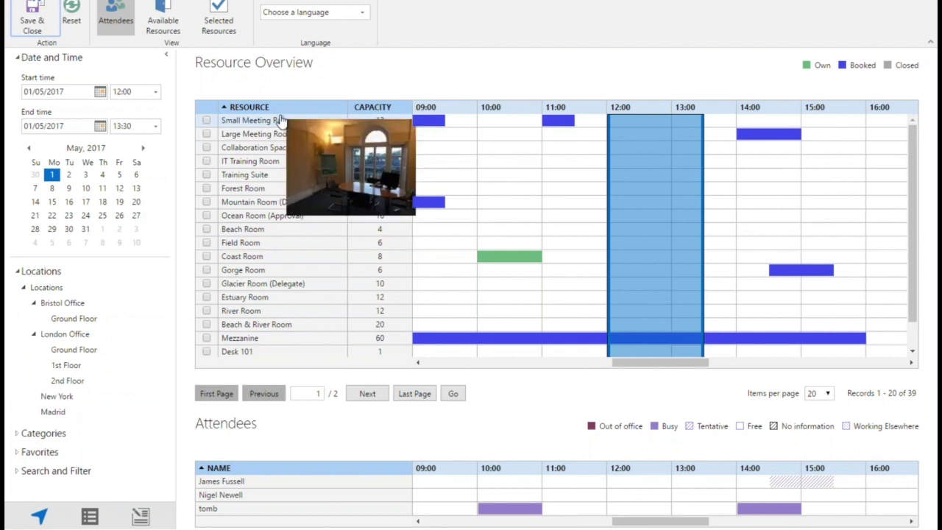
mouse_move(267, 138)
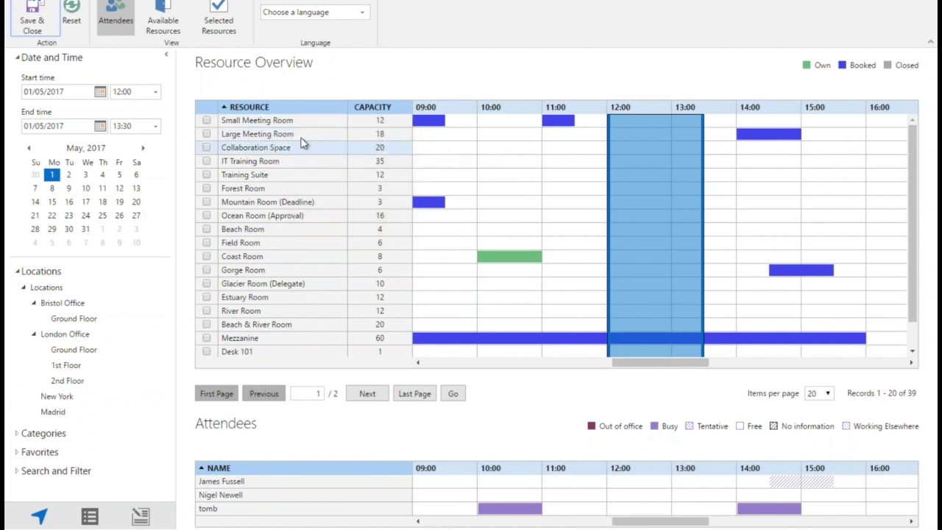
click(248, 134)
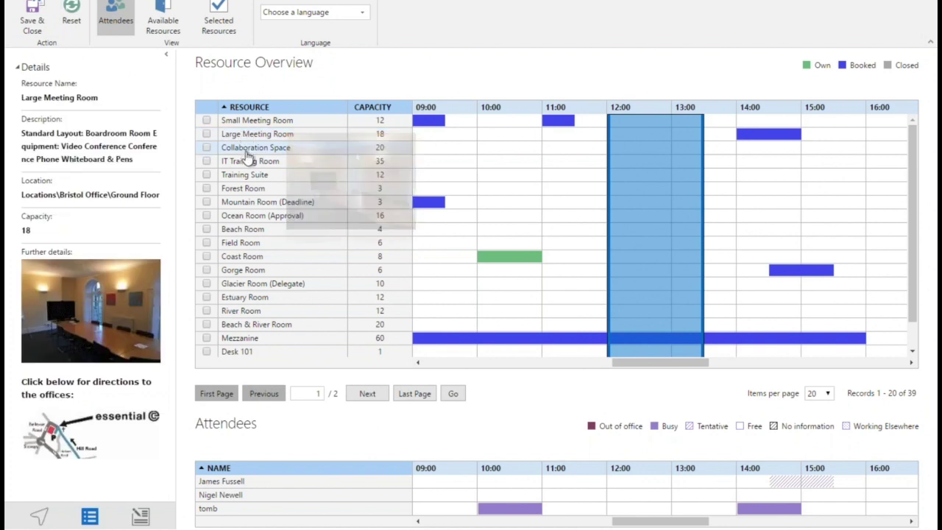
- Compare Collaboration Space, IT Training Room and Estuary Room (capacity 12, London Office 1st Floor) details
click(245, 148)
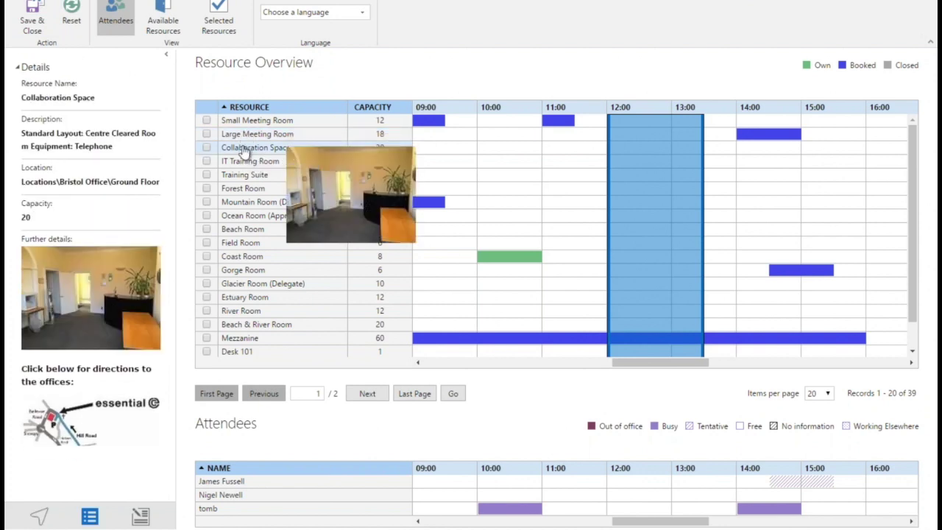
click(252, 164)
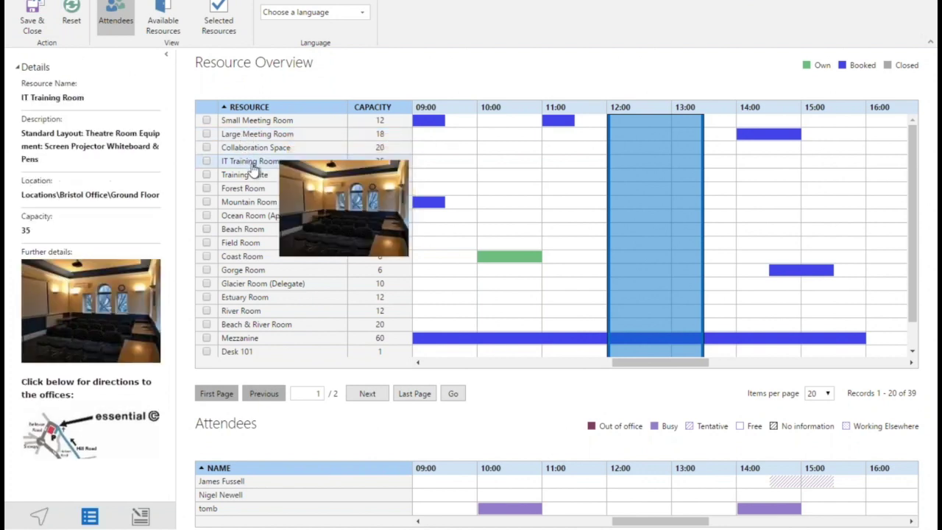
click(248, 300)
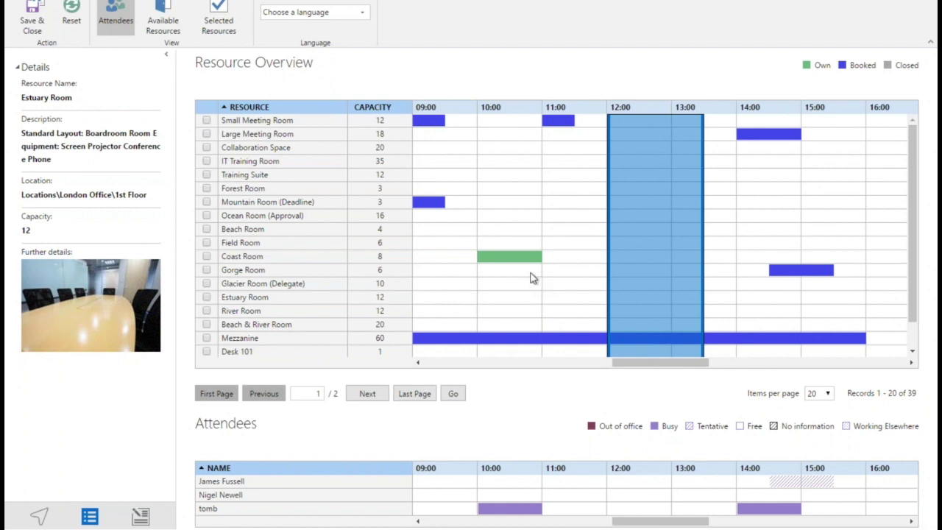
mouse_move(605, 343)
- Select the Estuary Room and open its order form
mouse_move(228, 302)
click(140, 518)
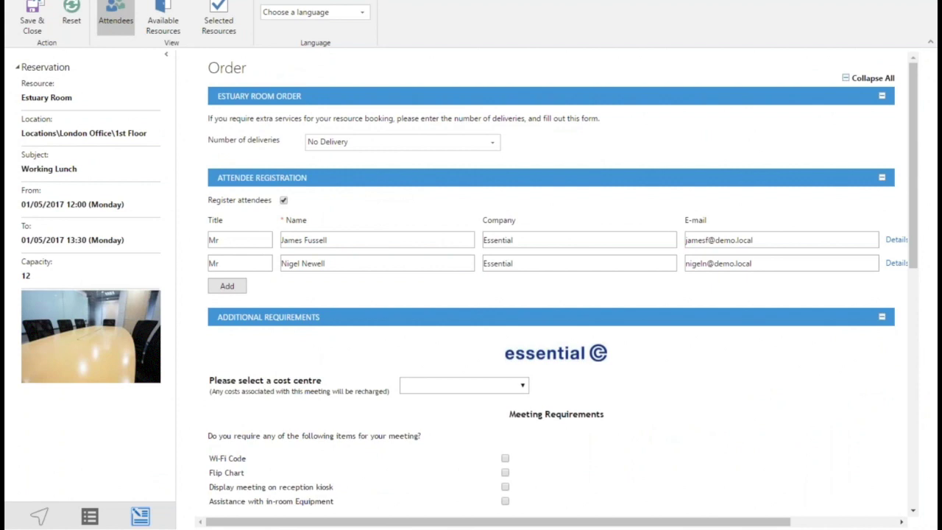
- Add one catering delivery at 12:30 with the first service named 'lunch'
click(496, 151)
click(466, 170)
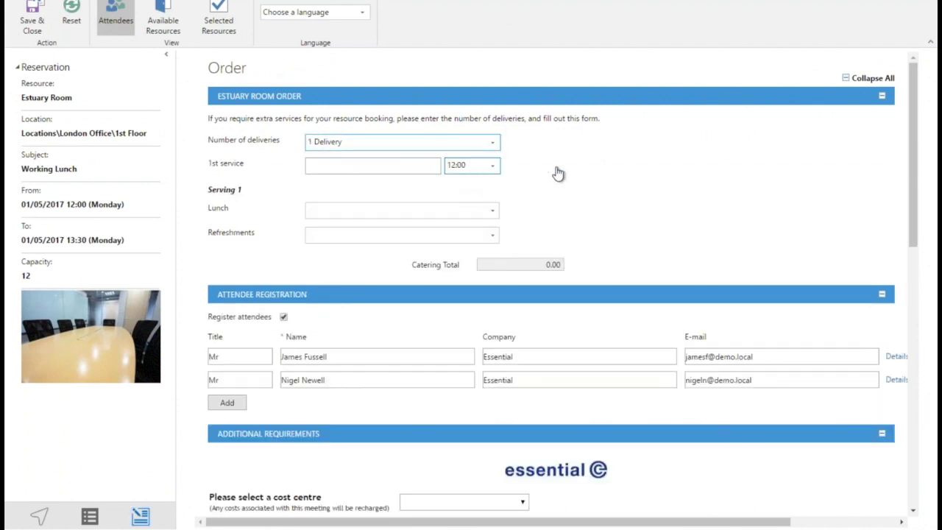
click(493, 168)
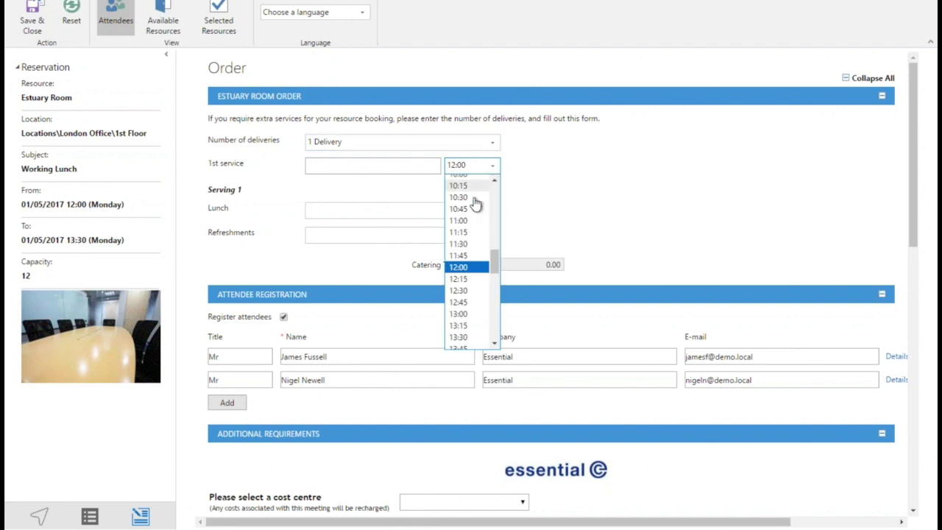
click(462, 291)
click(405, 165)
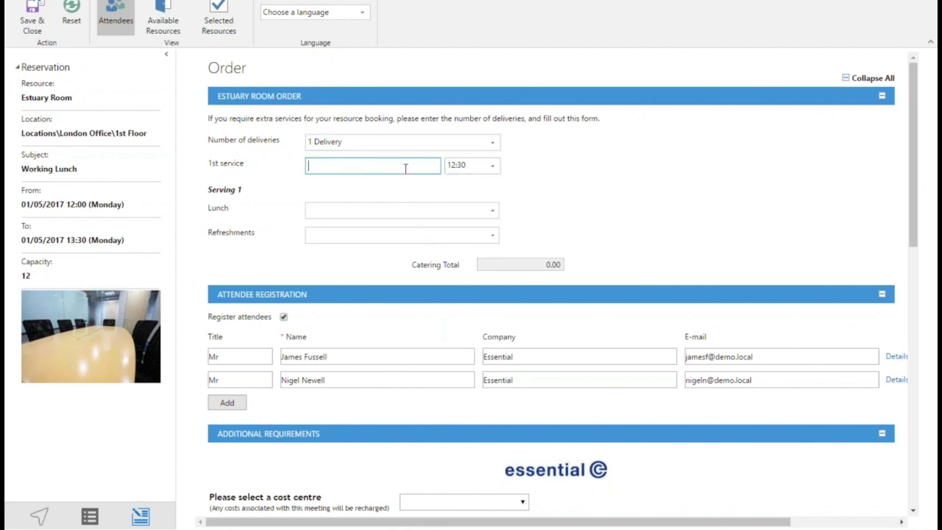
text(lunch)
- Order 3 Sandwich Lunch C at 6.00 each, a catering total of 18.00
click(494, 215)
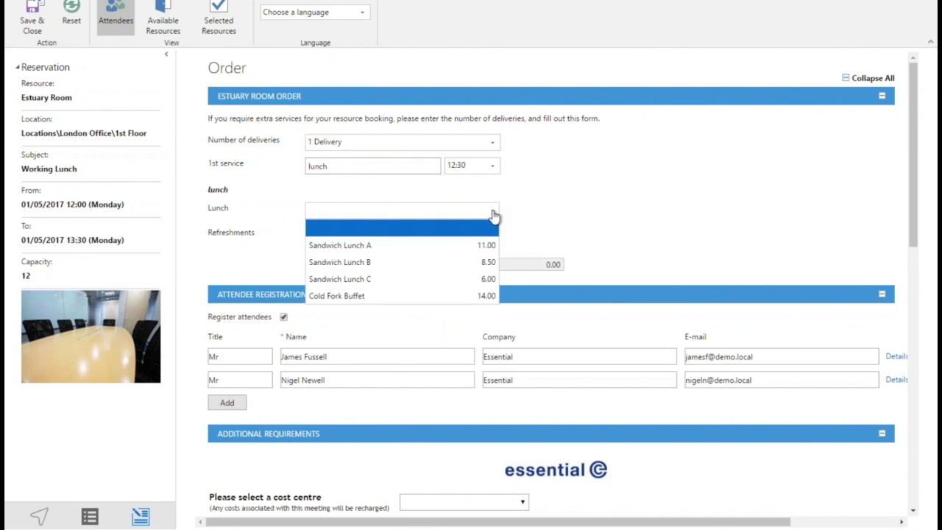
click(353, 280)
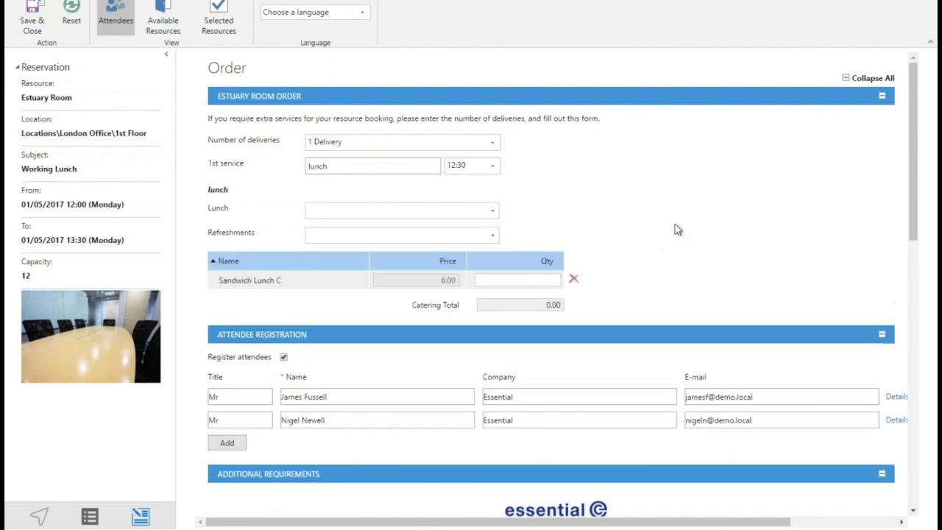
click(521, 280)
text(3)
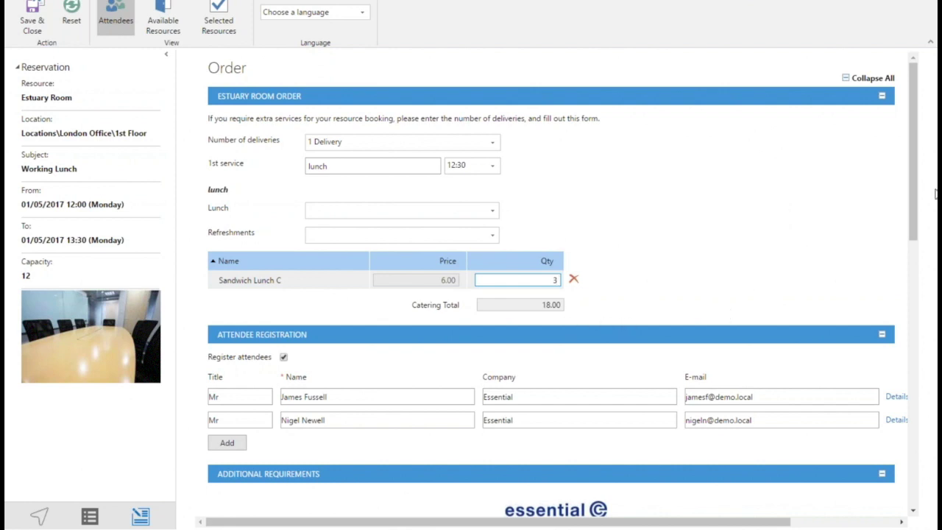
drag(911, 188, 918, 269)
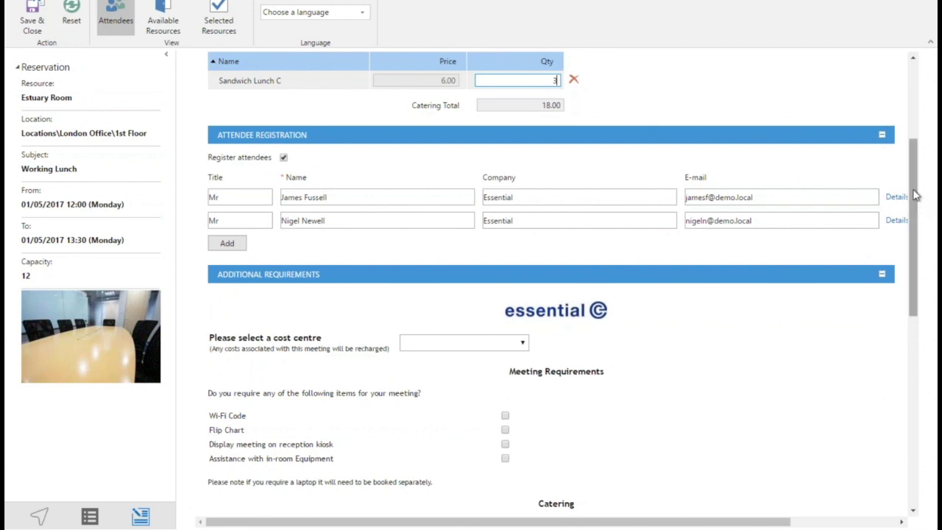
drag(915, 199, 916, 285)
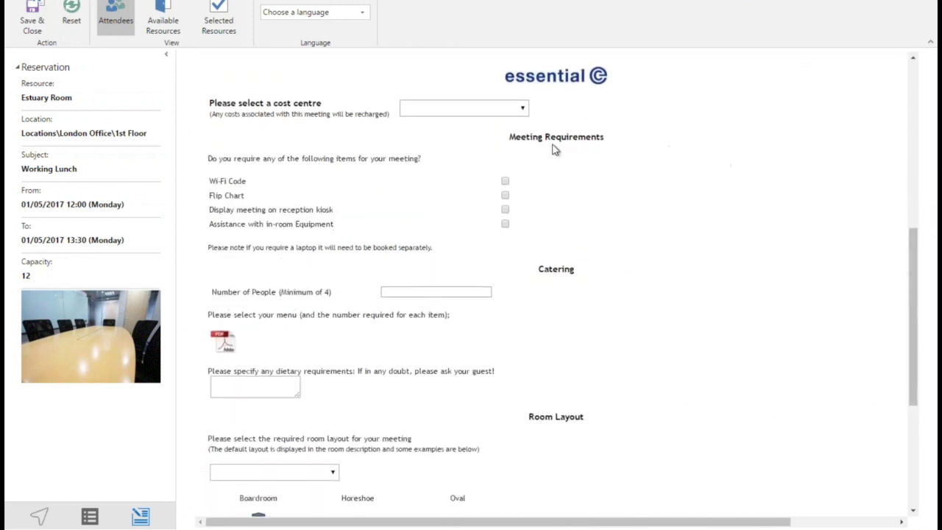
- Charge the order to the Marketing cost centre and request a Wi-Fi code
click(522, 108)
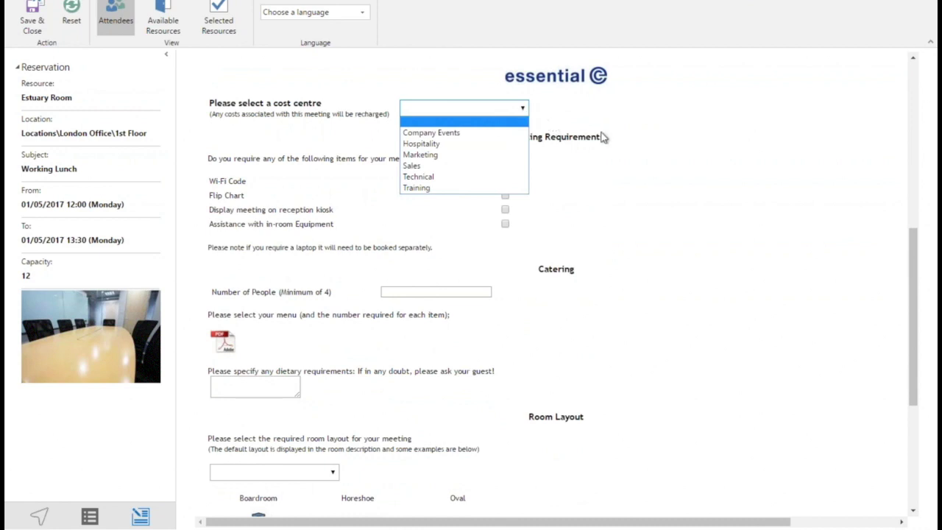
click(413, 156)
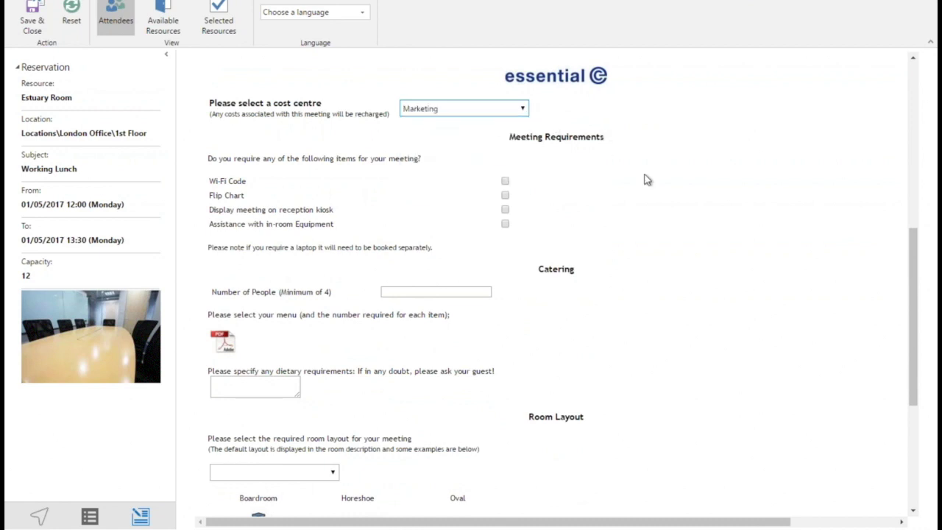
click(505, 182)
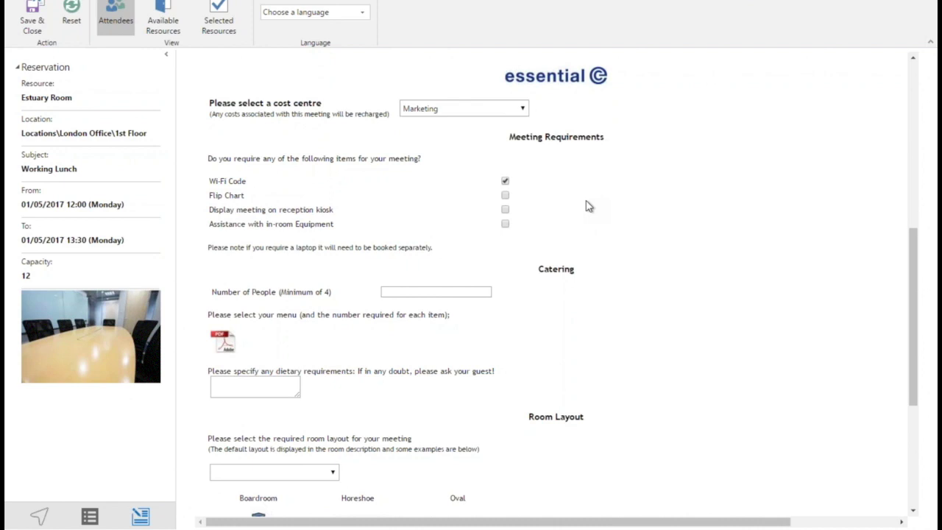
- Choose the Horseshoe room layout and submit the order
triple_click(910, 314)
scroll(910, 313, right, 1)
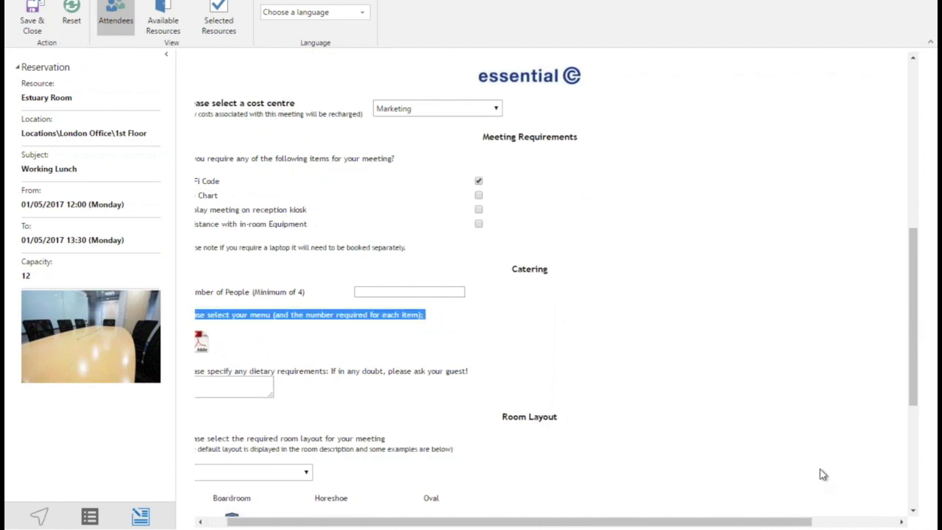
drag(747, 523, 719, 524)
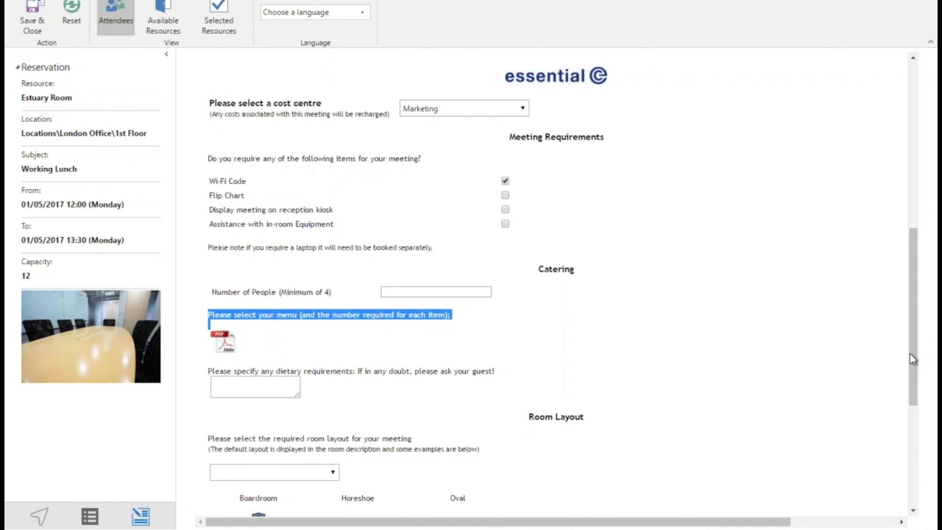
drag(913, 360, 917, 404)
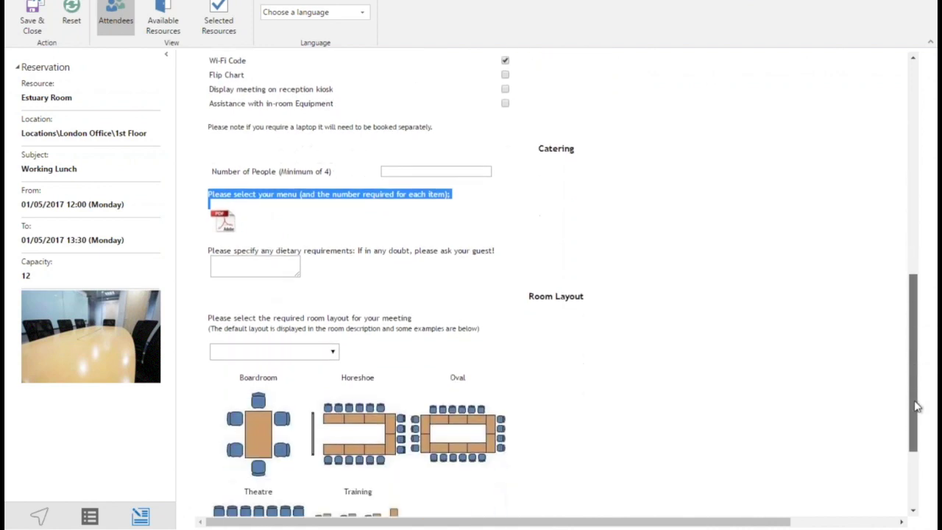
click(335, 352)
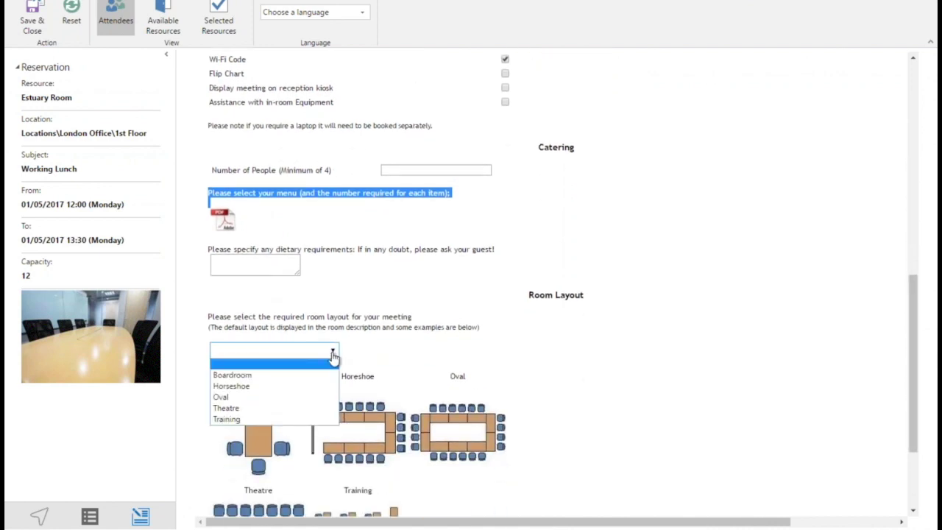
click(297, 386)
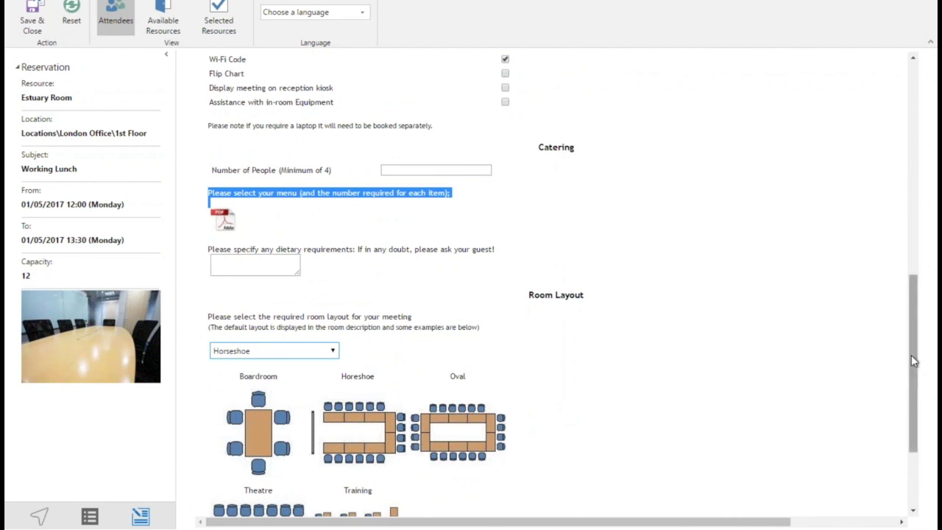
drag(911, 355, 899, 401)
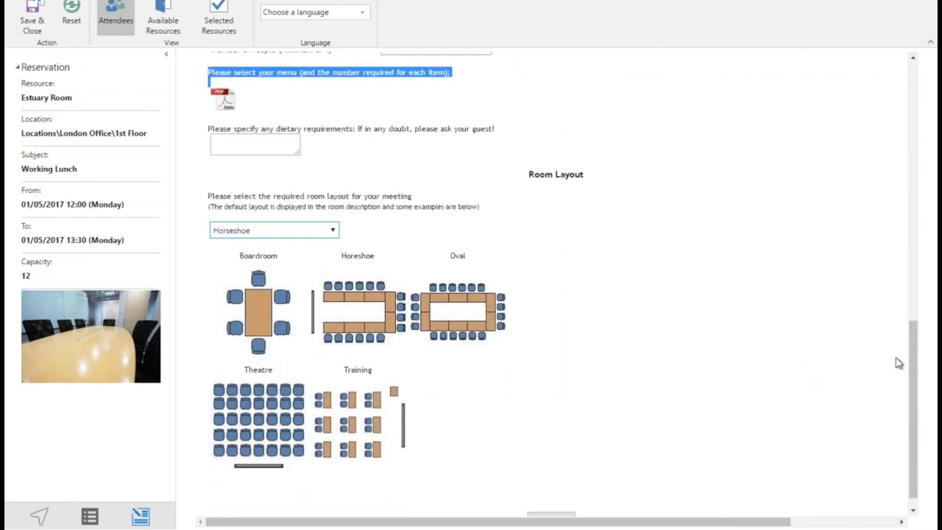
drag(910, 354, 915, 383)
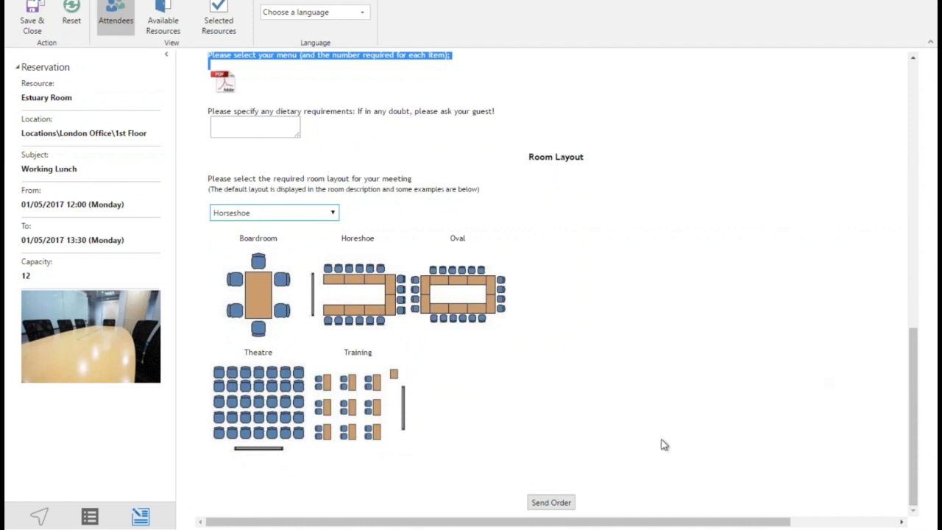
click(552, 502)
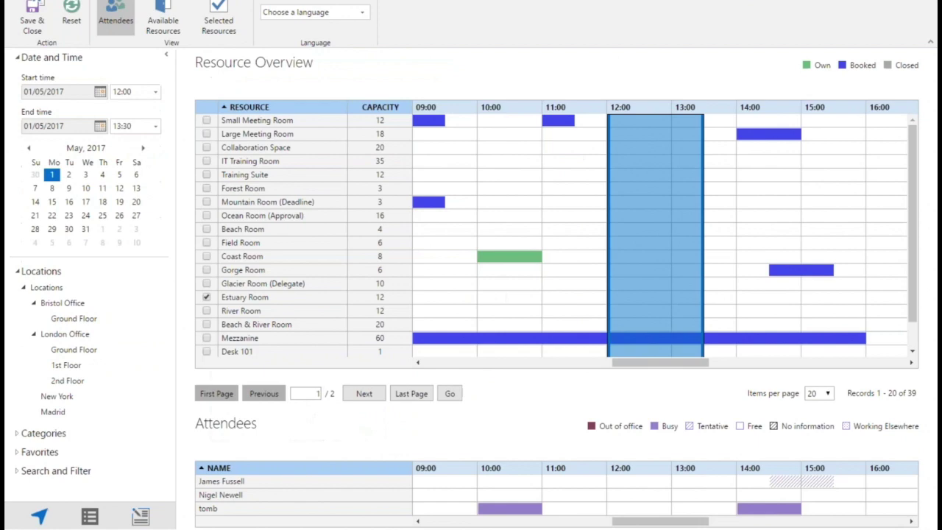
- Save the Estuary Room booking, send the Working Lunch invitation, and check the confirmation email
click(27, 22)
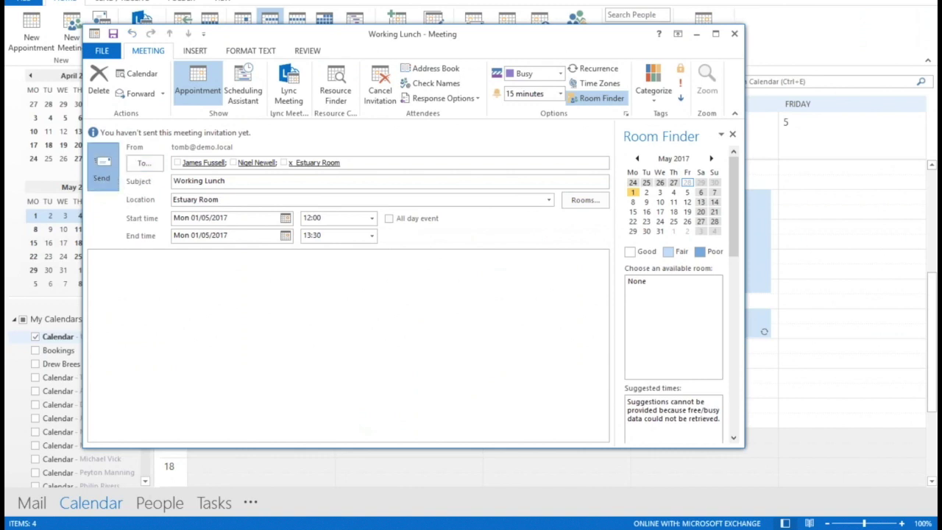
click(101, 171)
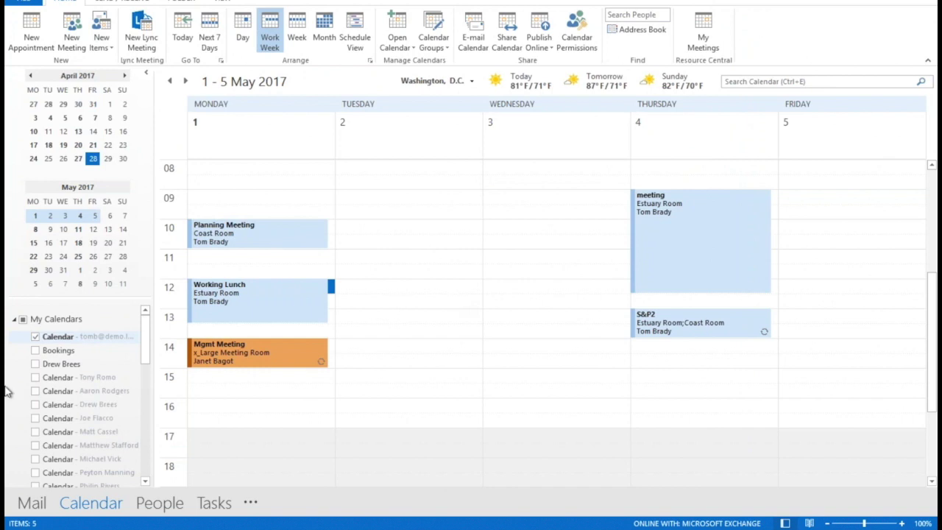
click(33, 503)
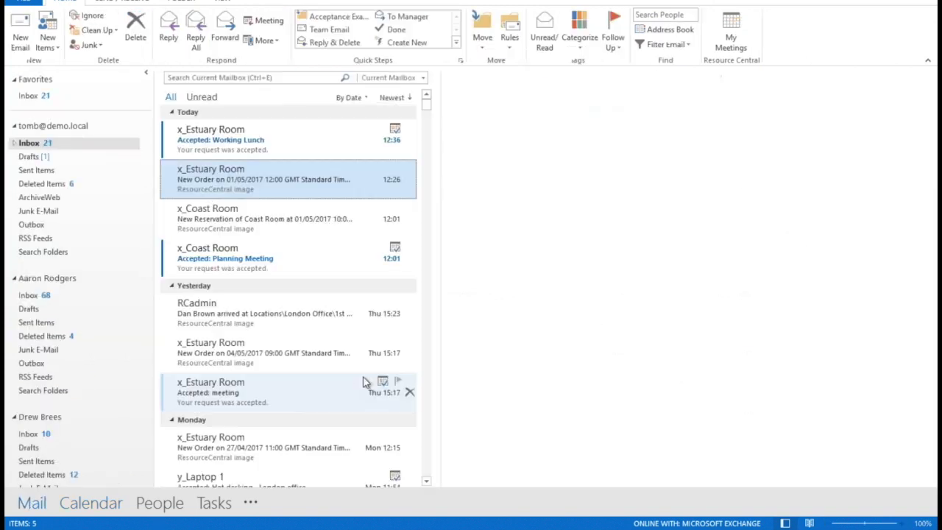
- Delete the 'Accepted: Working Lunch' email, then scroll the order confirmation showing 3 Sandwich Lunch C totalling 18.00
click(241, 145)
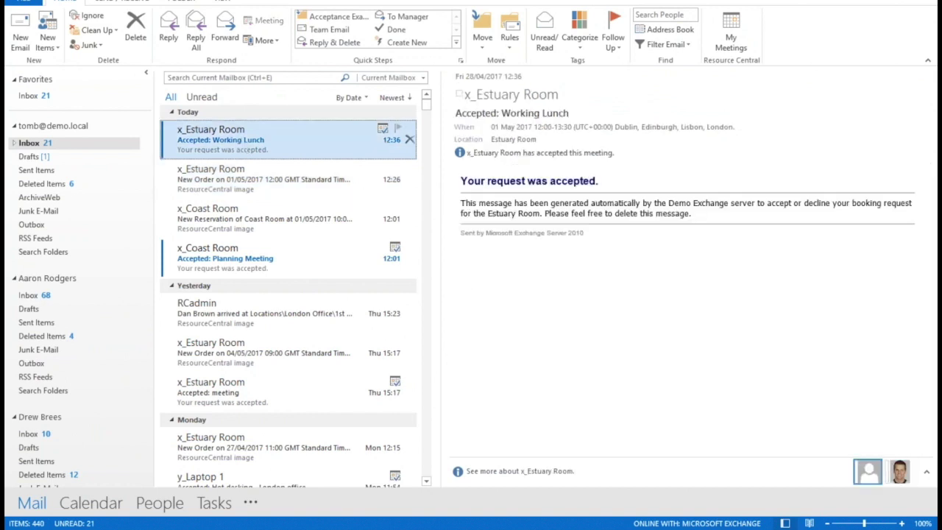
right_click(241, 144)
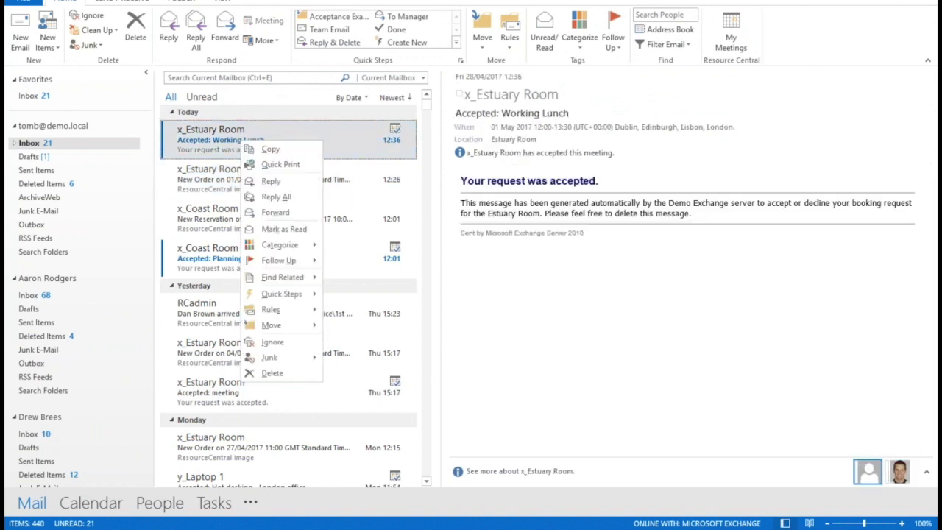
click(280, 374)
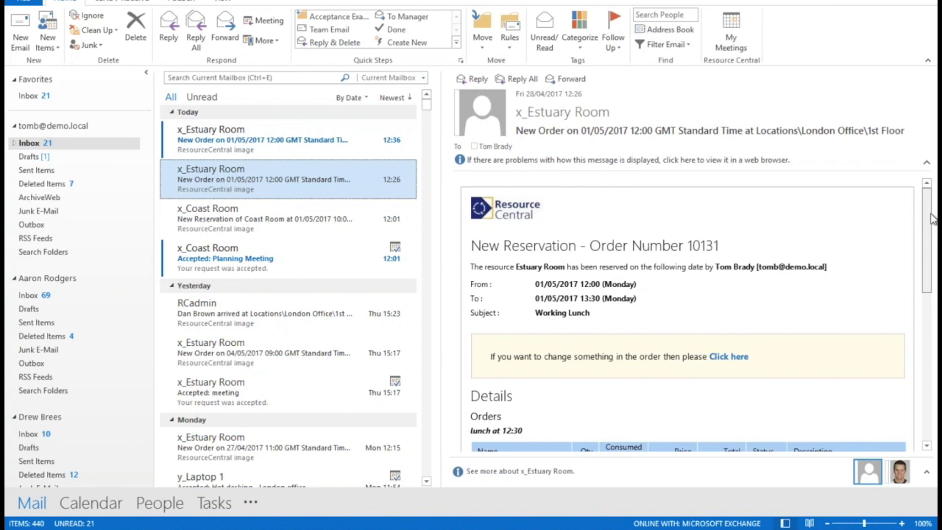
drag(931, 218, 928, 251)
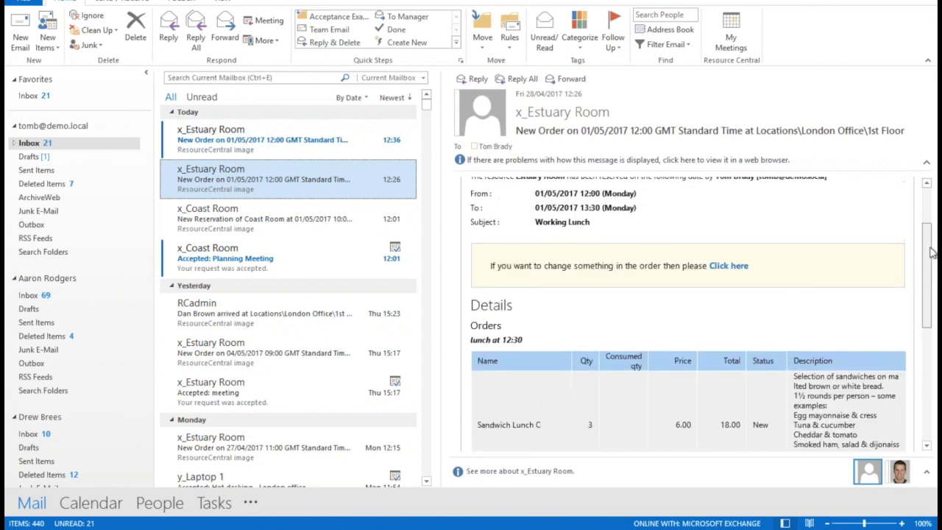